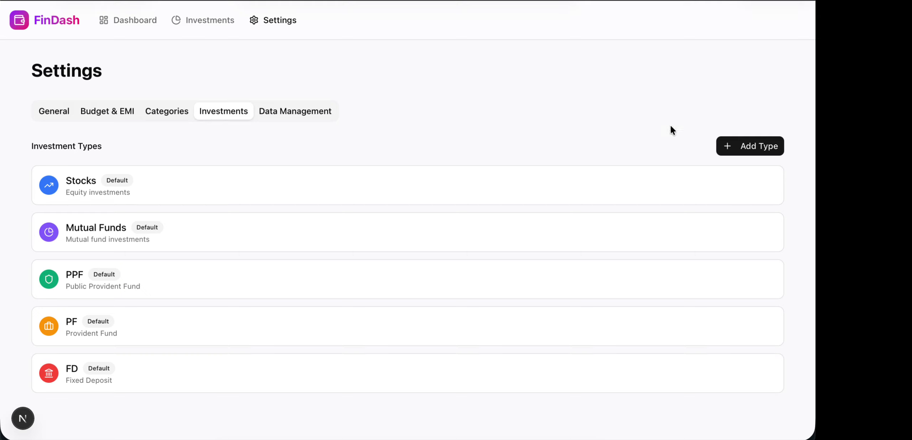
- Look at the data management settings and preview the data export and import prompts, dismissing both
click(298, 114)
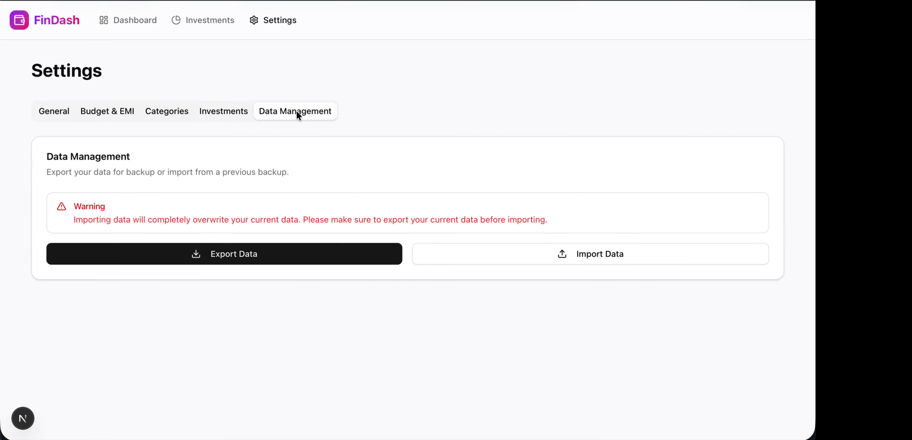
click(275, 256)
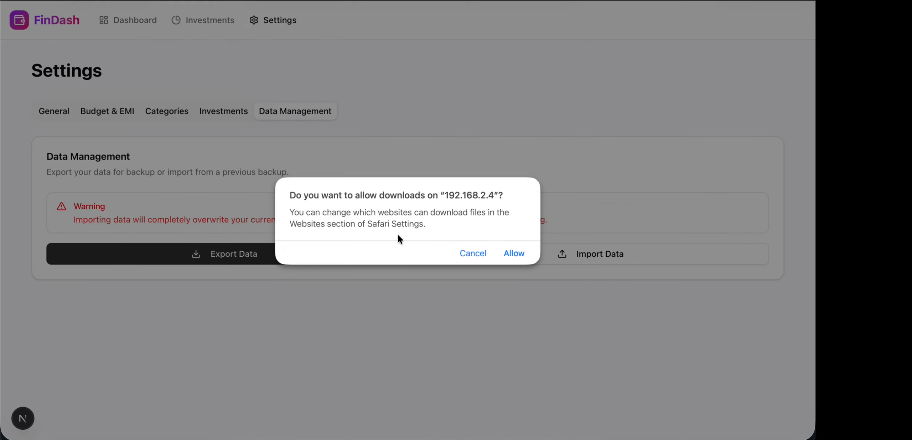
click(472, 255)
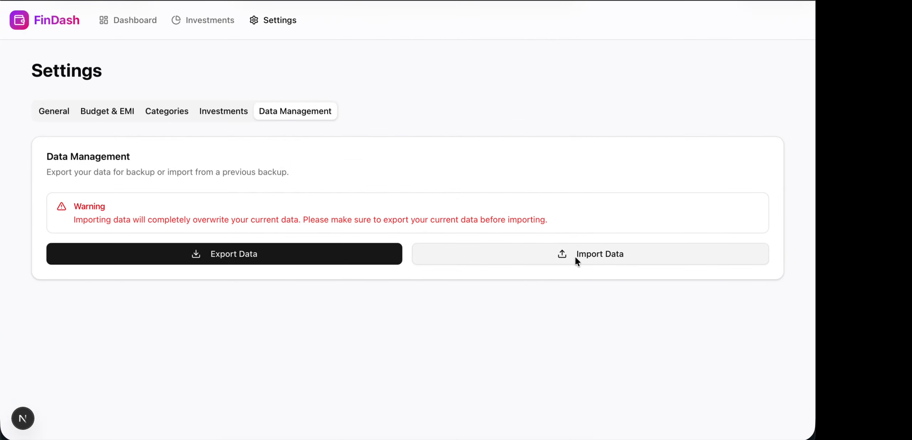
click(576, 259)
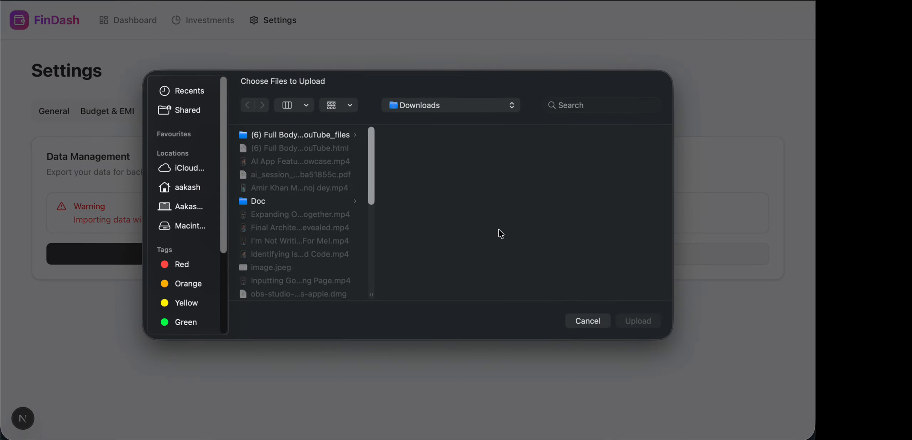
click(588, 321)
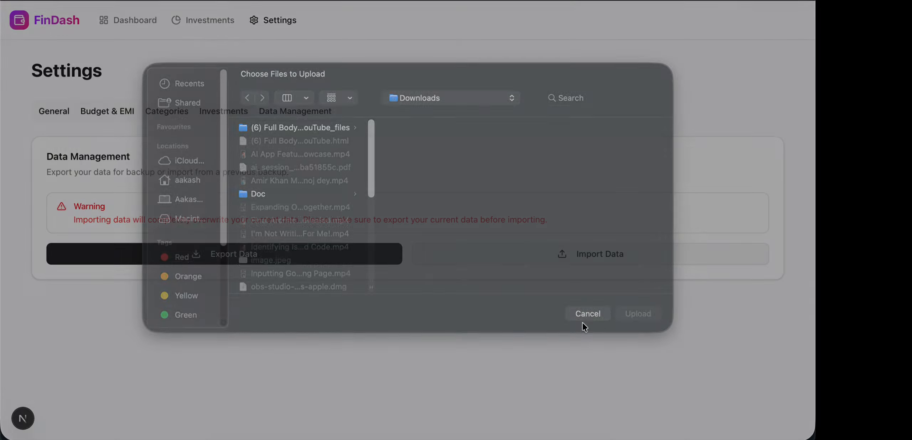
- Check the dashboard overview, the transaction categories and the monthly income amount in the budget settings
click(122, 21)
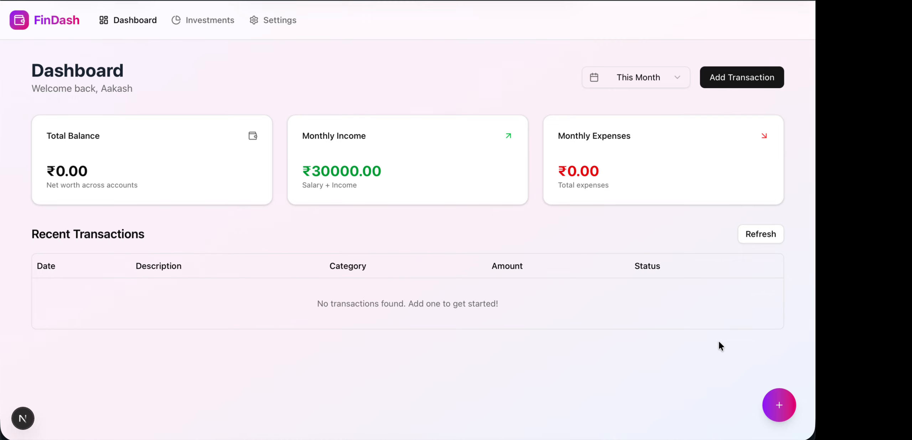
click(270, 27)
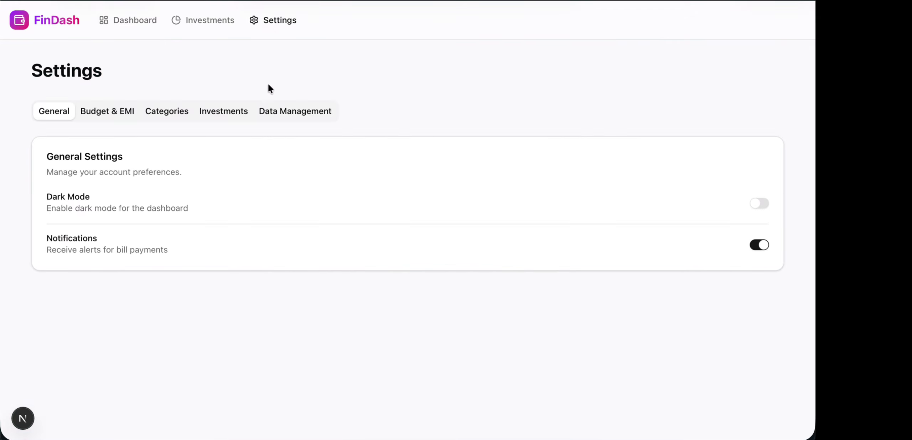
click(166, 114)
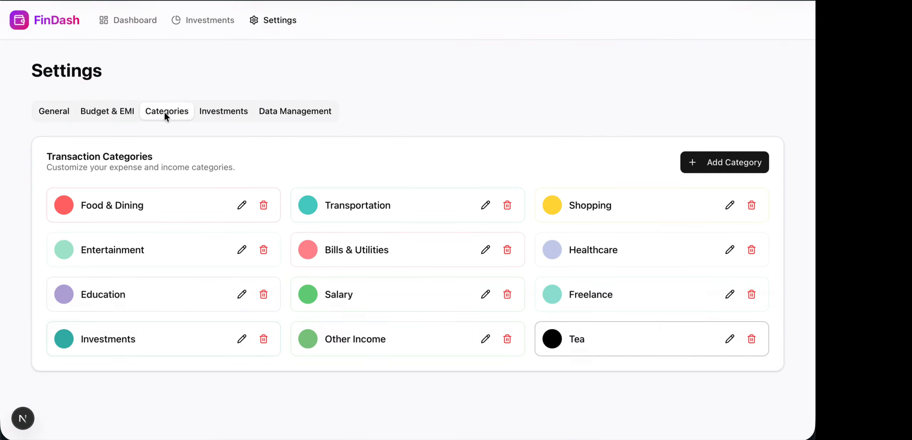
click(107, 112)
double_click(93, 207)
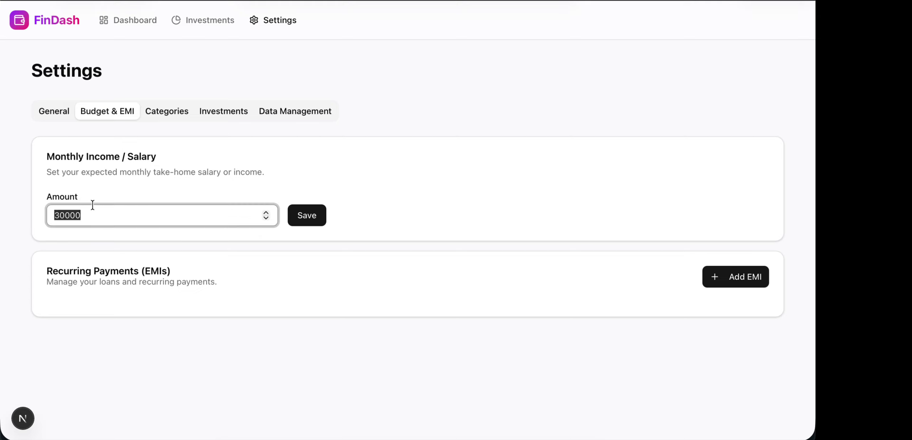
- Start a new transaction from the dashboard and set its type to Expense
click(132, 24)
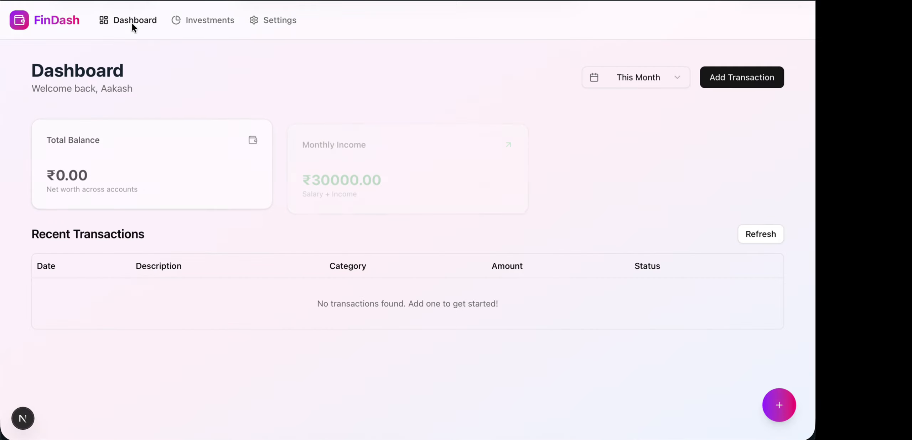
click(781, 406)
click(321, 121)
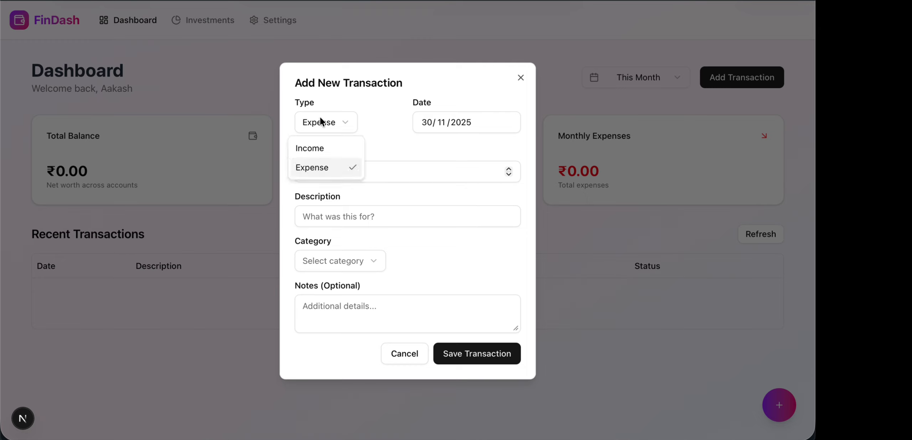
click(320, 143)
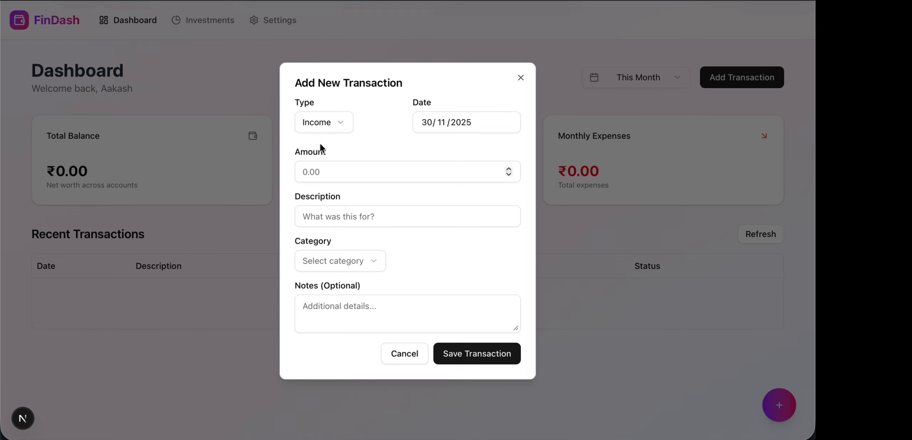
click(482, 122)
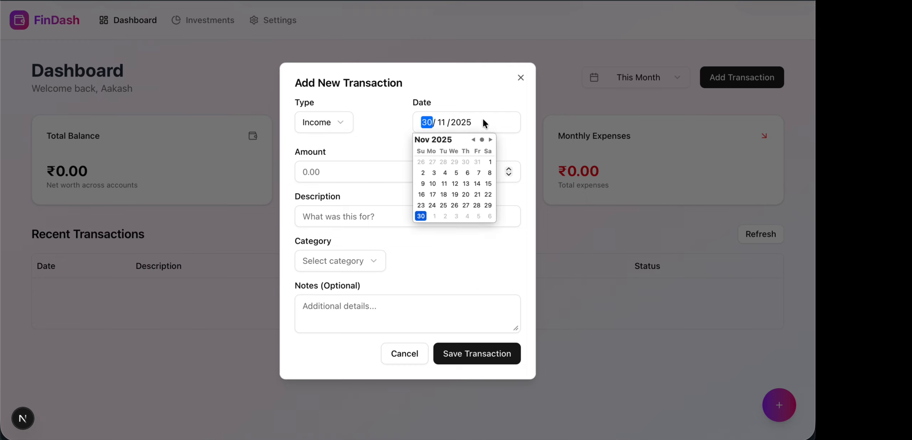
click(496, 76)
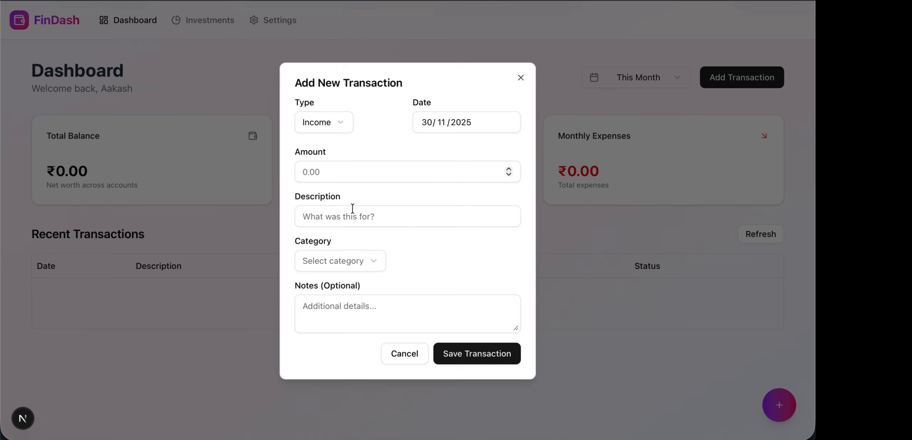
click(331, 177)
click(326, 120)
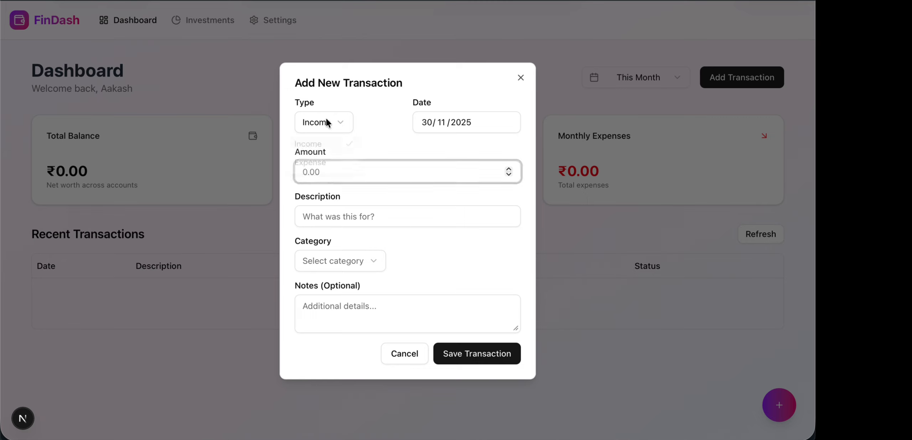
click(323, 159)
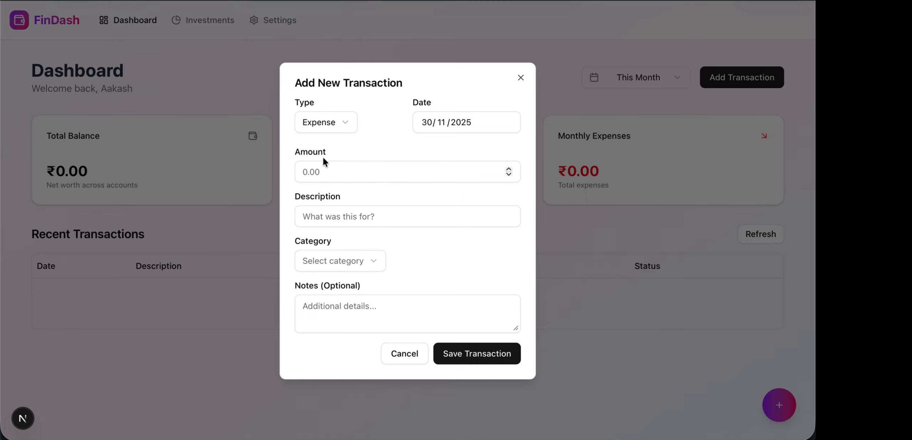
- Enter amount 2000, description "outing" and category Food & Dining for the expense, and save the transaction
click(307, 175)
text(2000)
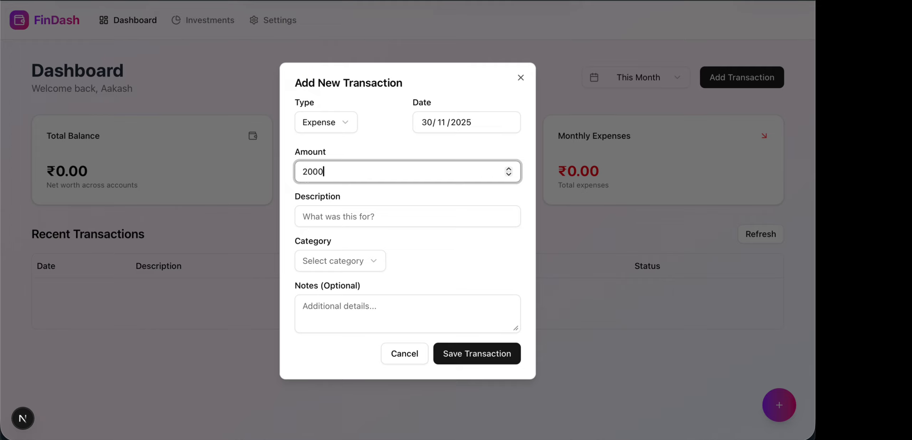
click(326, 218)
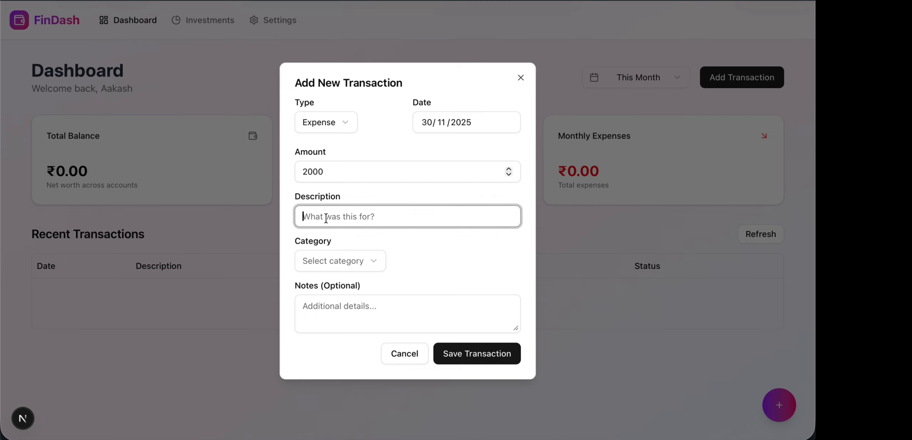
text(outing)
click(337, 265)
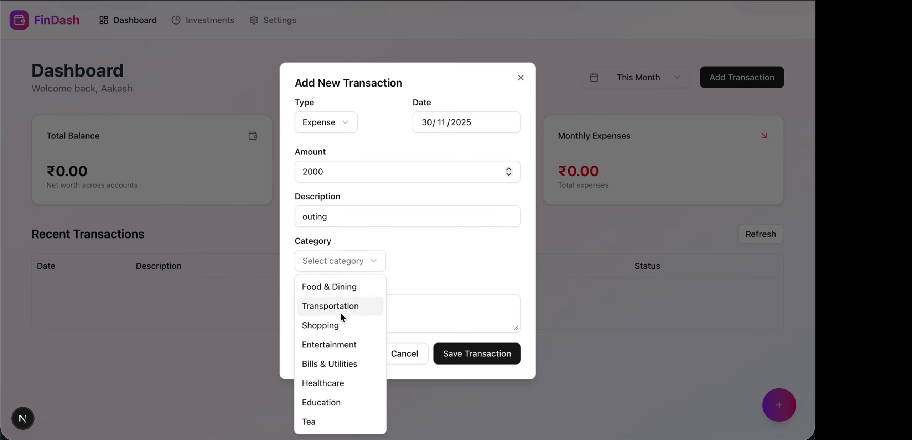
click(345, 293)
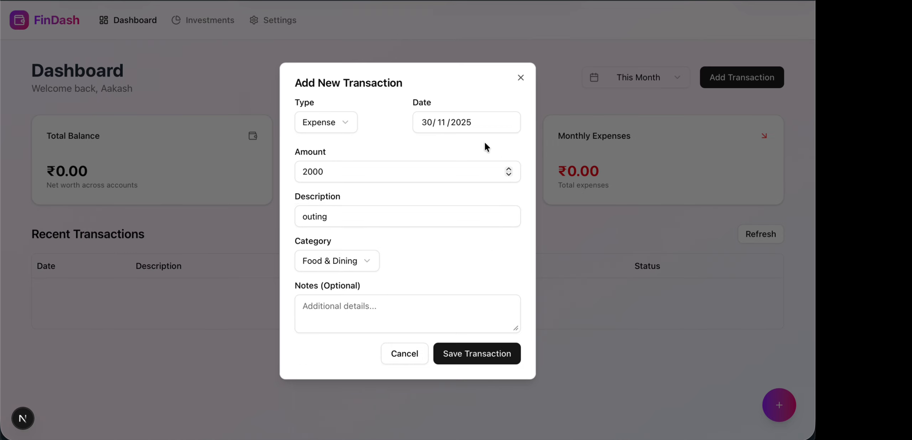
click(479, 356)
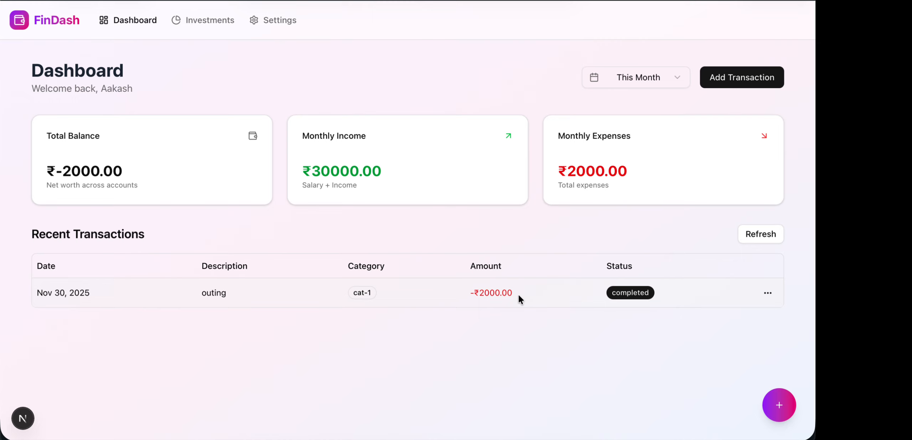
- Examine the dashboard's period filter, total balance and welcome line
click(644, 78)
click(644, 79)
drag(57, 171, 143, 175)
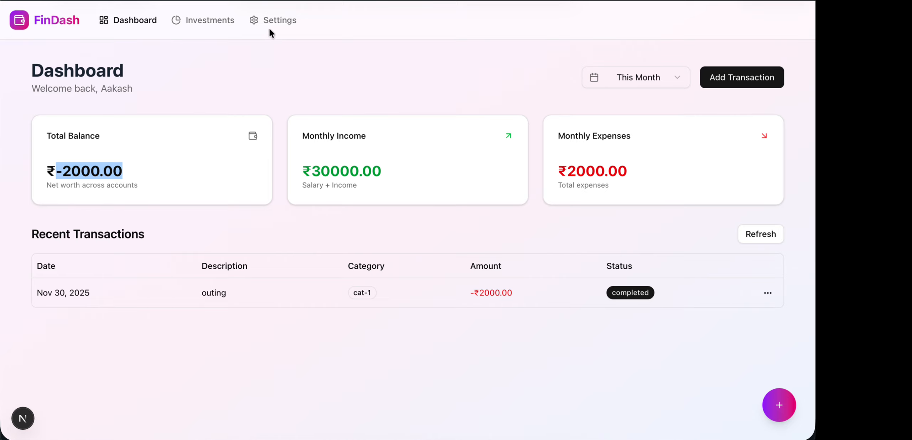
triple_click(113, 94)
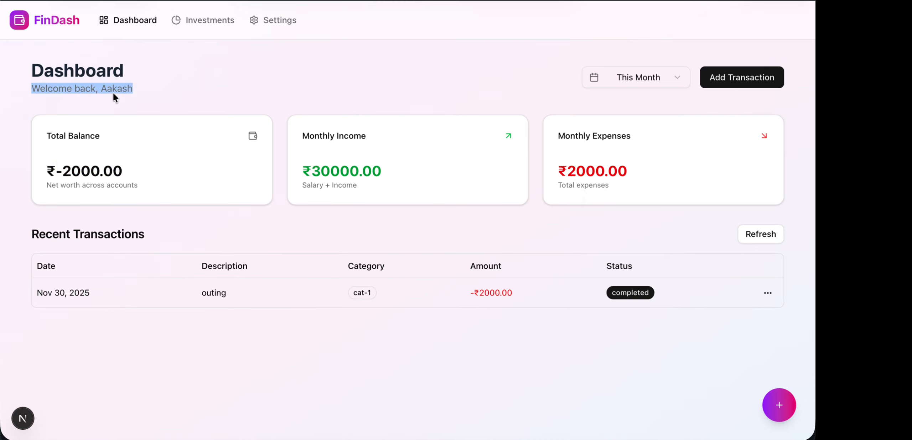
- Review the Budget & EMI, Categories, Investments and Data Management sections of the settings
click(270, 27)
click(258, 18)
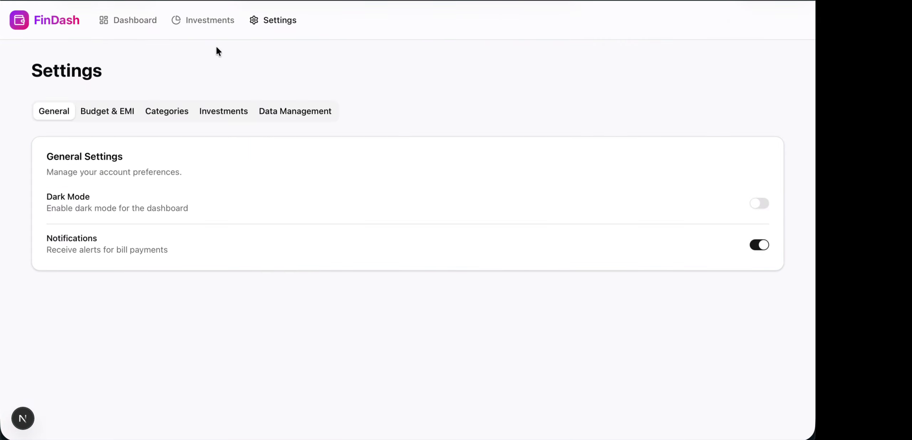
click(109, 108)
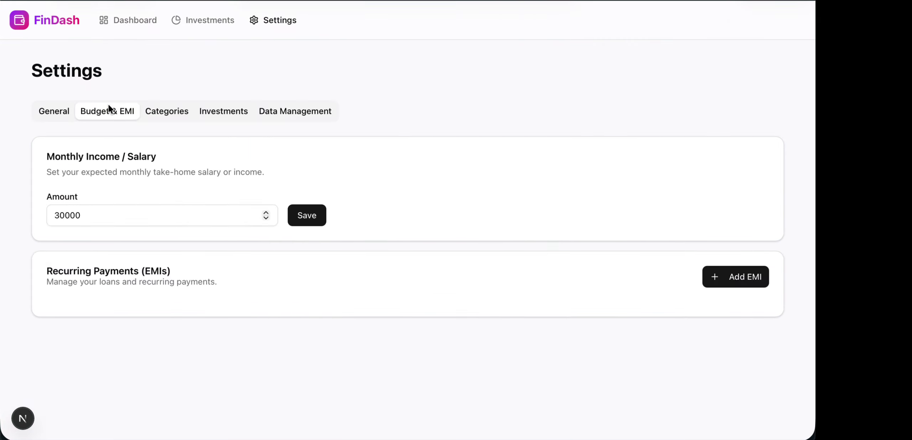
click(165, 109)
click(239, 113)
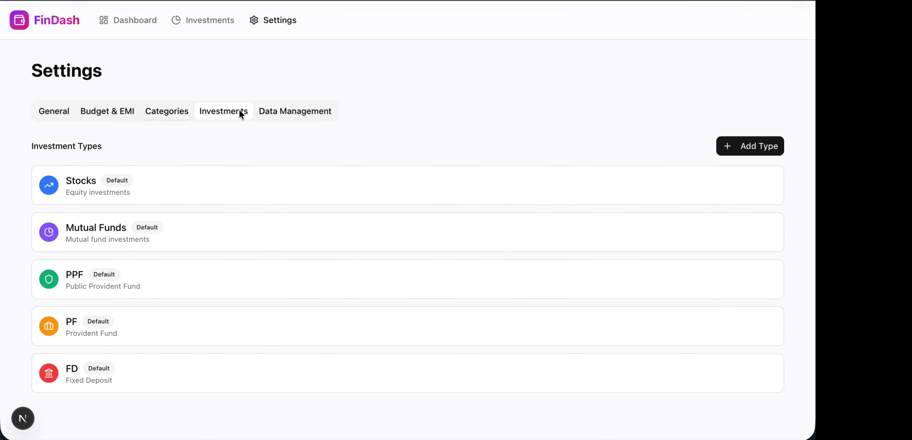
click(294, 110)
click(217, 111)
click(160, 111)
click(125, 111)
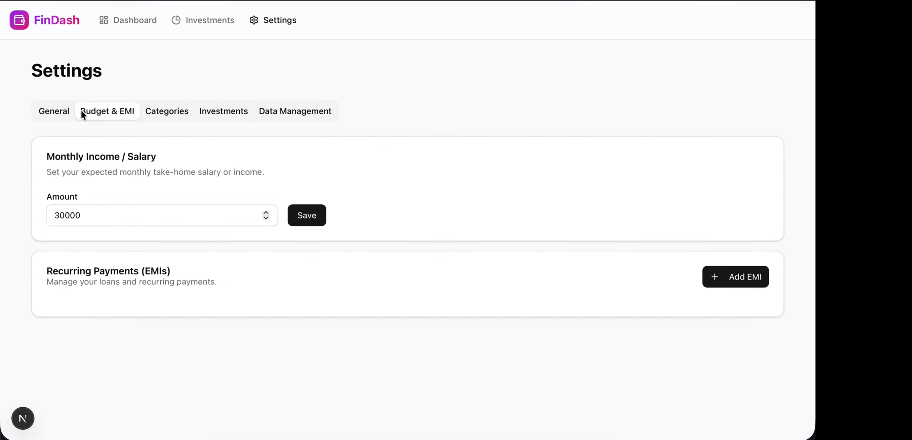
- Try turning on Dark Mode in the general settings, and check the dashboard and its period filter
click(43, 114)
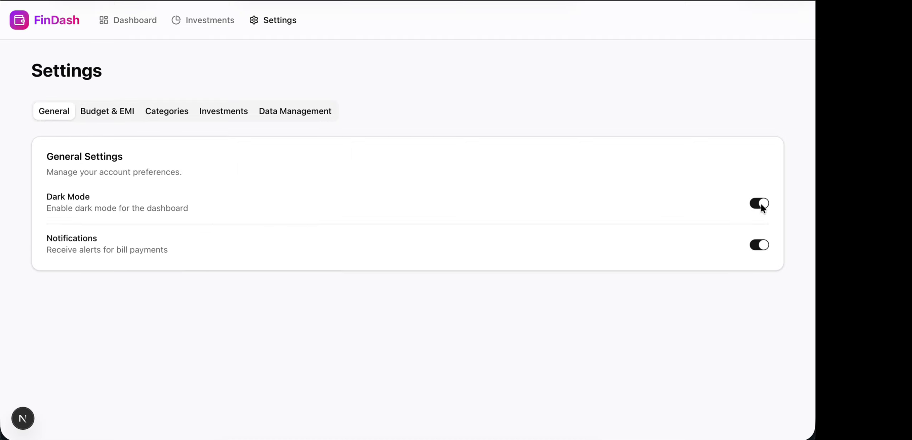
click(127, 23)
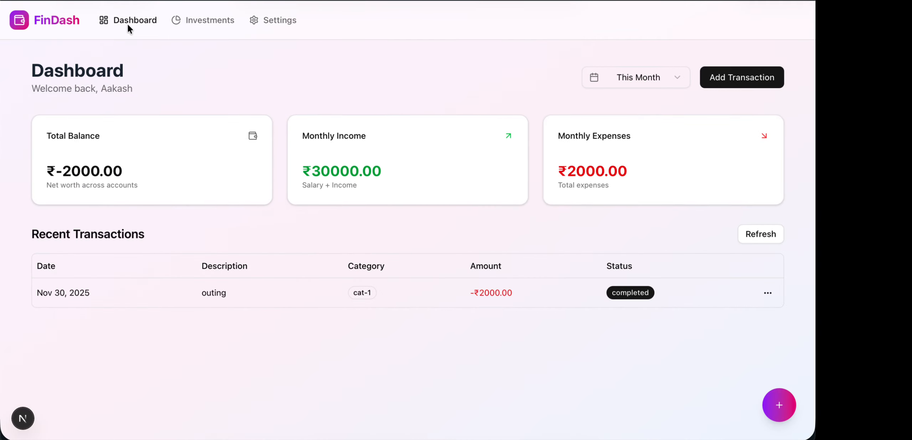
click(634, 73)
click(634, 73)
- Revisit the general, investment types, data management and budget settings
click(289, 22)
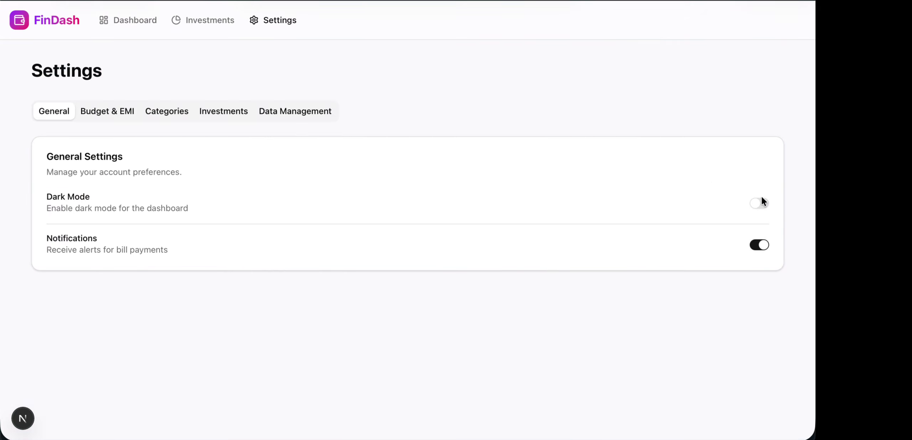
click(234, 117)
click(289, 115)
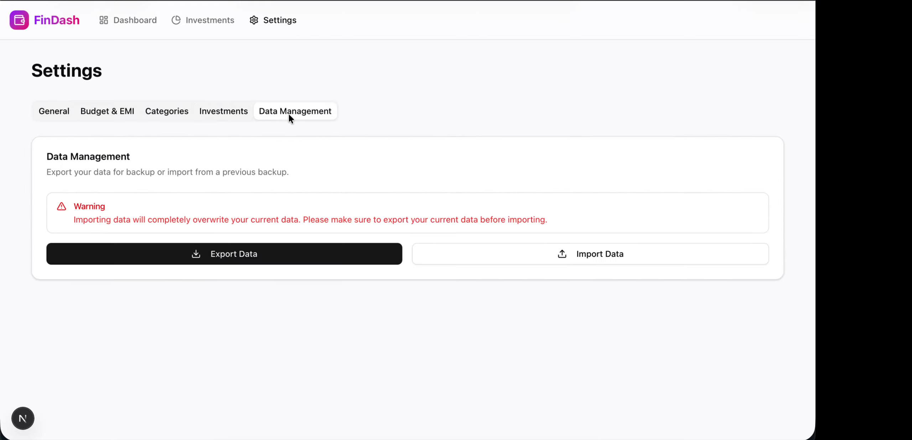
click(210, 109)
click(127, 112)
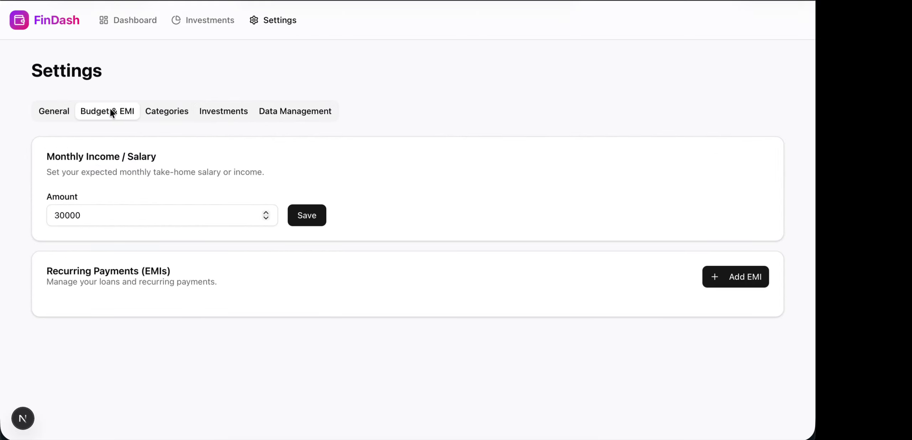
- Look over the Investments page, from the portfolio summary cards and charts down to the holdings section
click(220, 18)
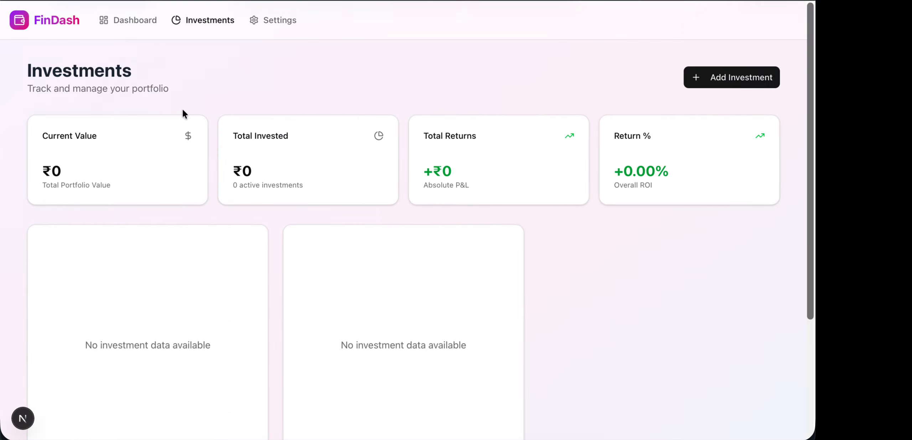
scroll(182, 114, down, 5)
scroll(182, 110, up, 4)
scroll(180, 139, down, 4)
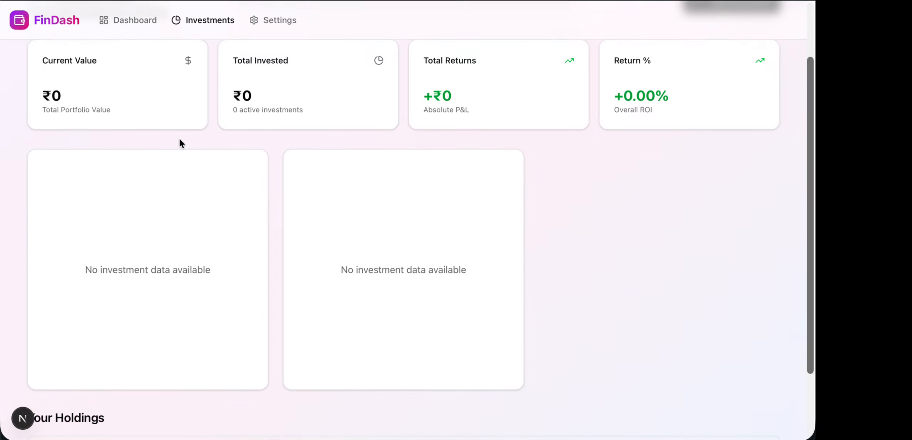
scroll(179, 139, up, 5)
scroll(180, 138, down, 5)
scroll(180, 141, up, 5)
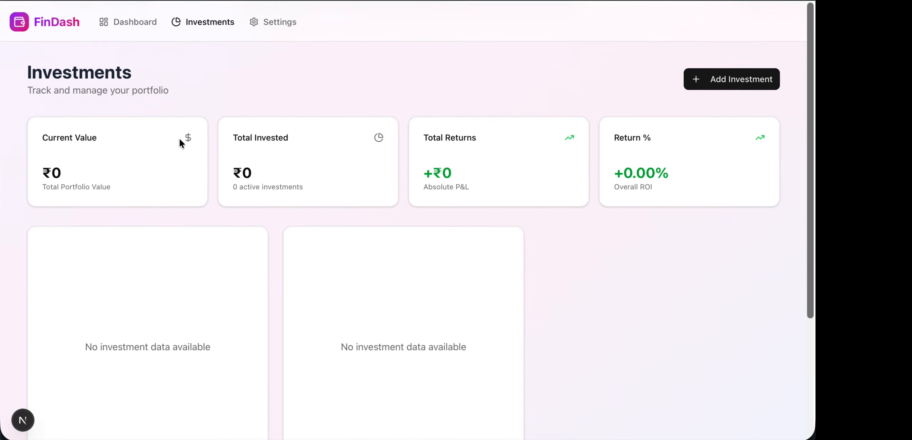
- Inspect the type options and date picker of the Add Investment form without saving anything, and return to the dashboard
click(743, 76)
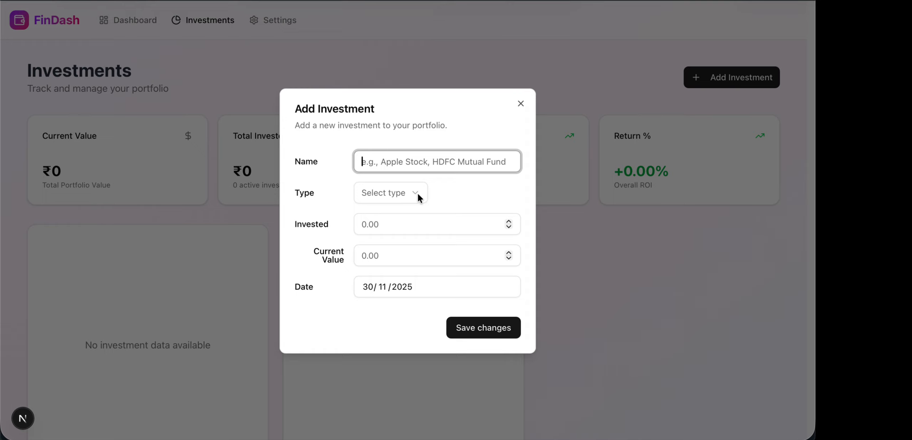
click(405, 189)
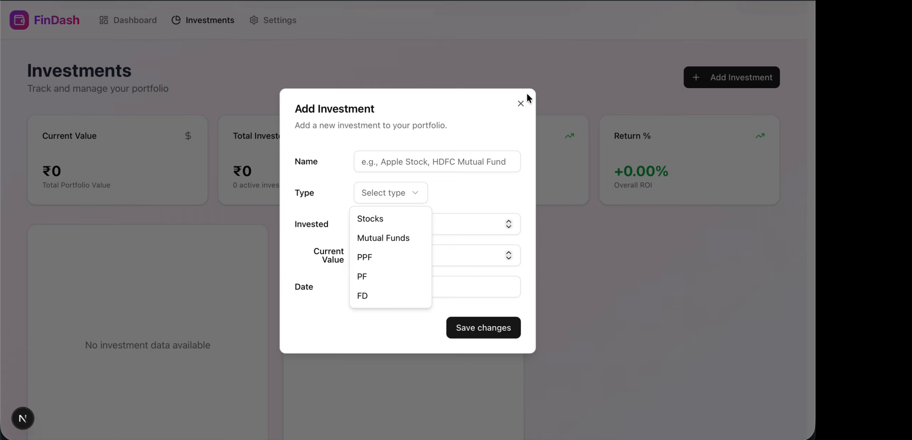
click(520, 103)
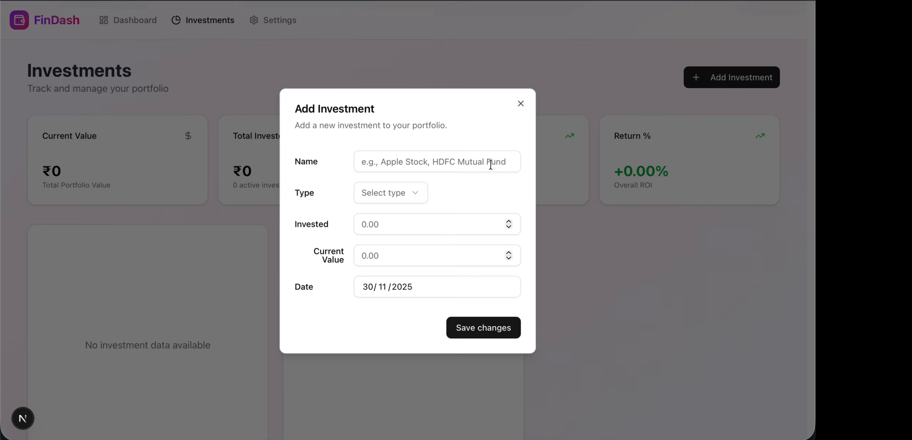
click(405, 285)
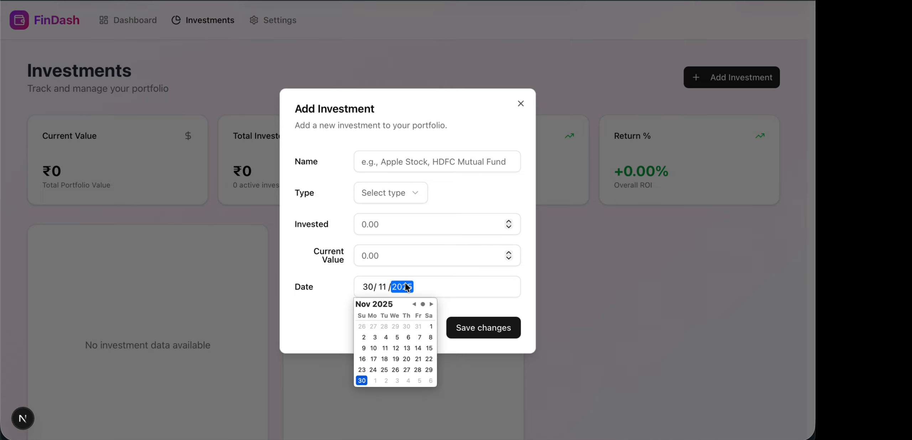
click(521, 104)
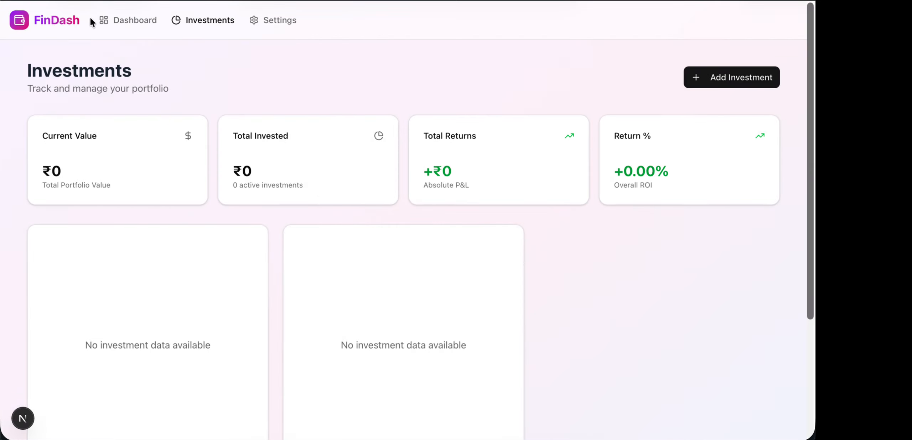
click(116, 21)
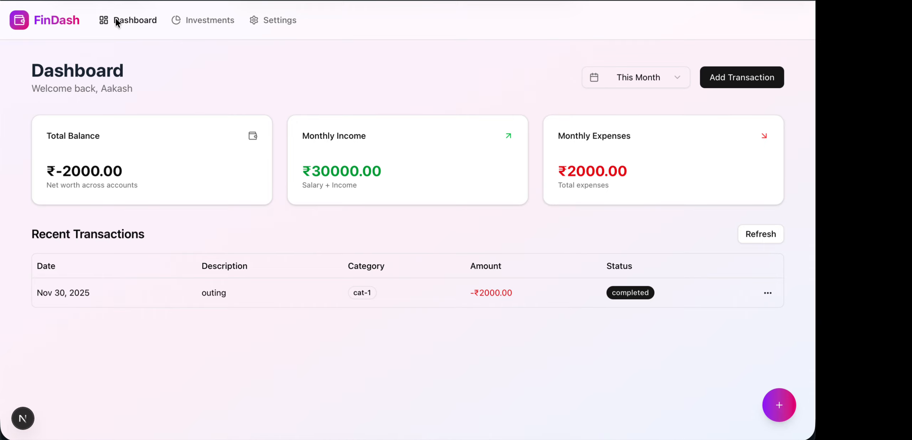